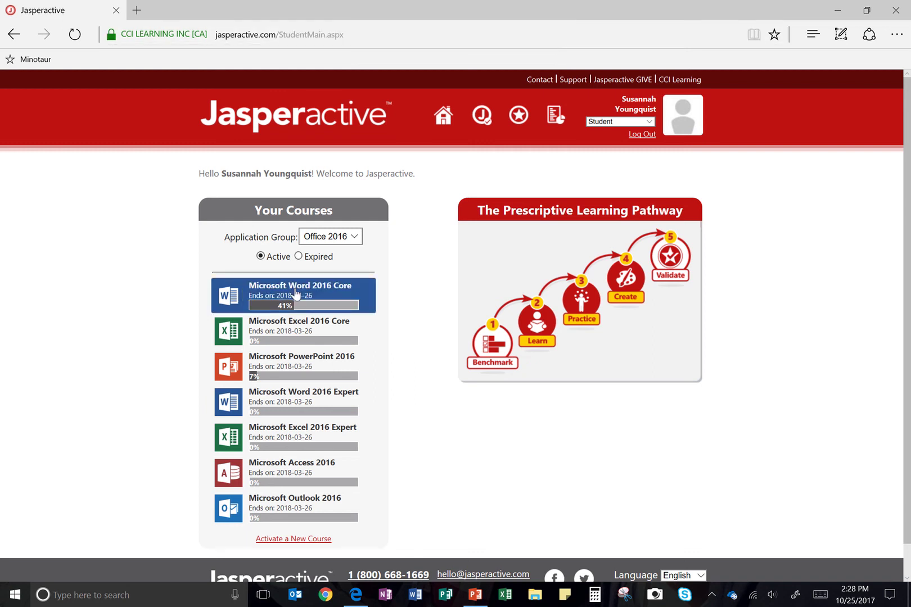
Launch the Selecting Text exercise from Lesson 2 of the Word 2016 Core course.
click(334, 291)
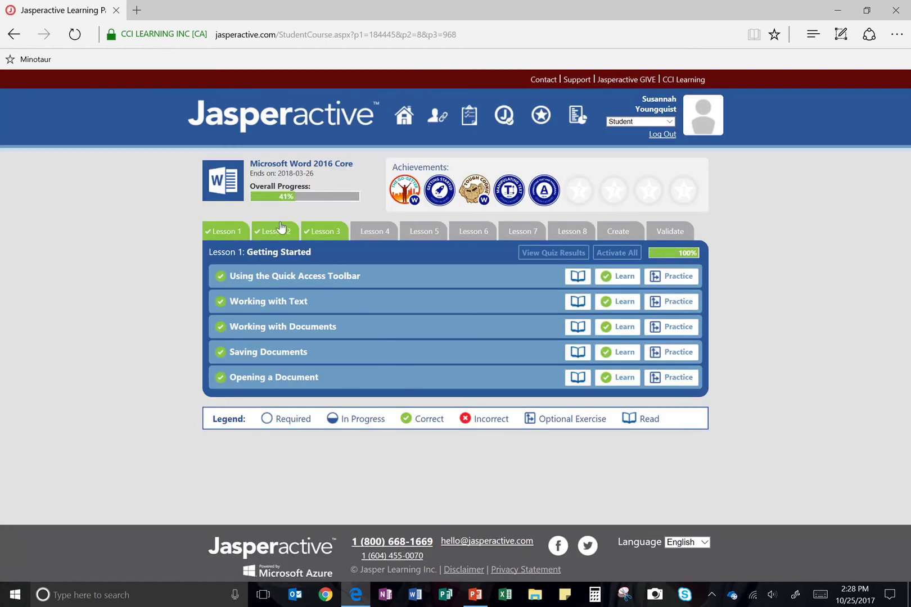
click(265, 235)
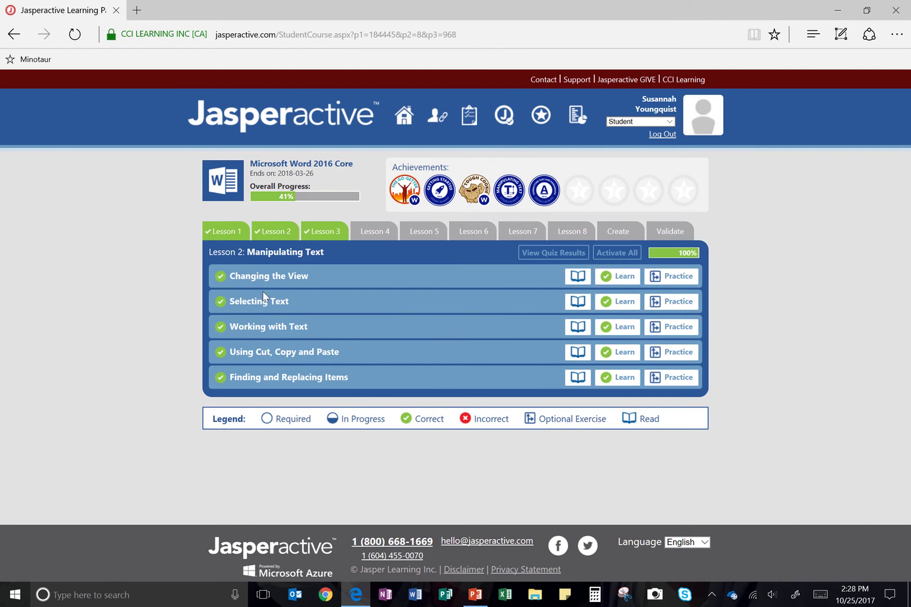
click(239, 303)
click(610, 304)
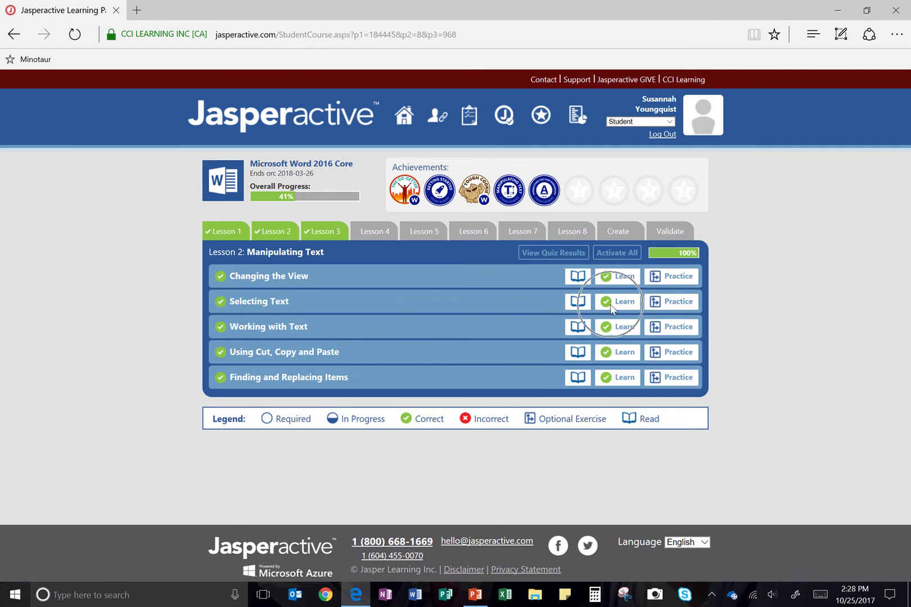
click(676, 308)
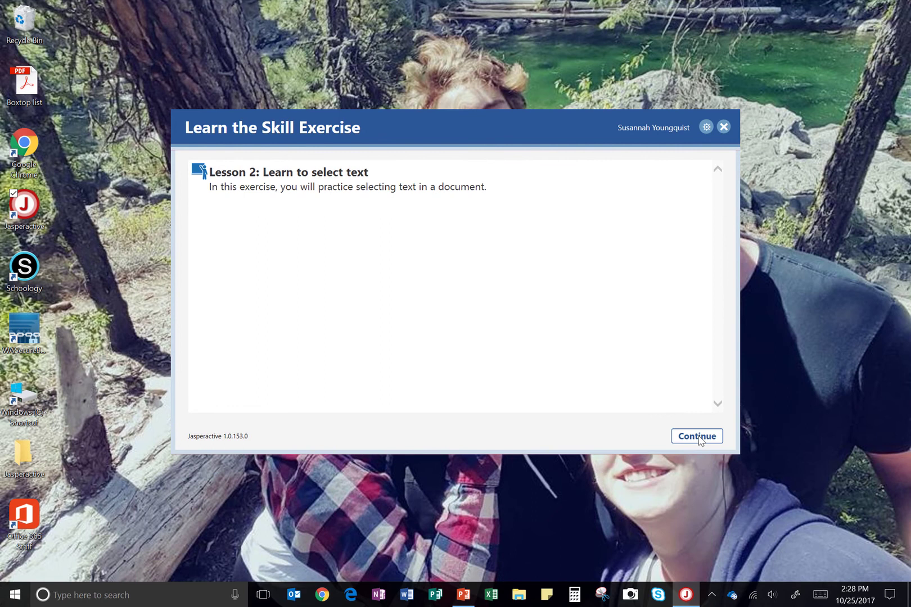
Continue into the Learn to select text exercise so Word and the task pane load.
click(697, 437)
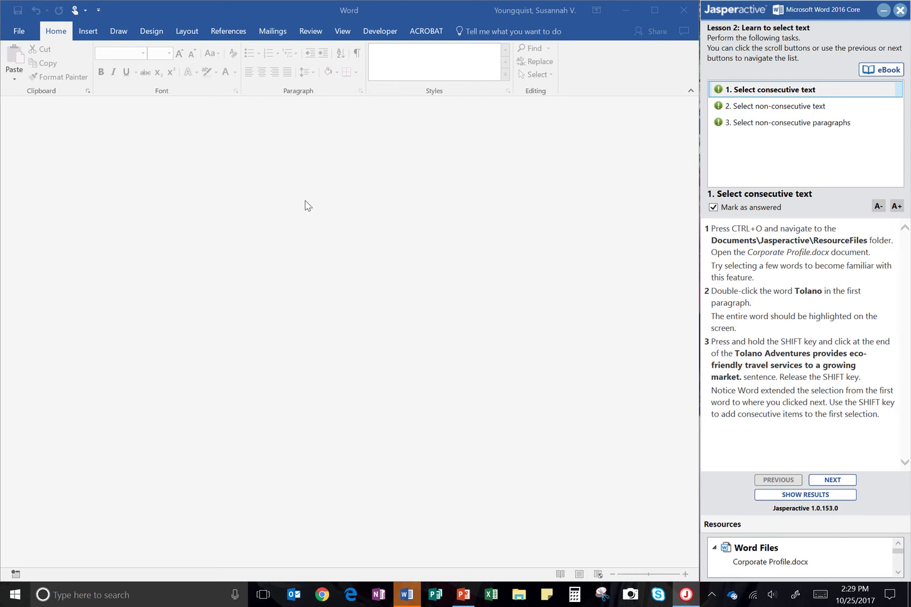
Open Corporate Profile from Documents > Jasperactive > ResourceFiles in Word.
click(348, 224)
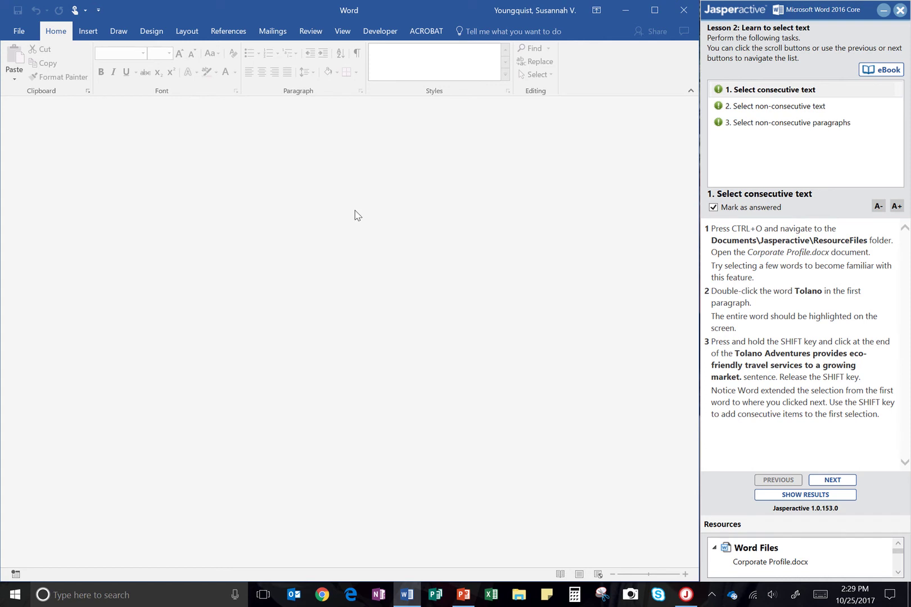
key(ctrl+o)
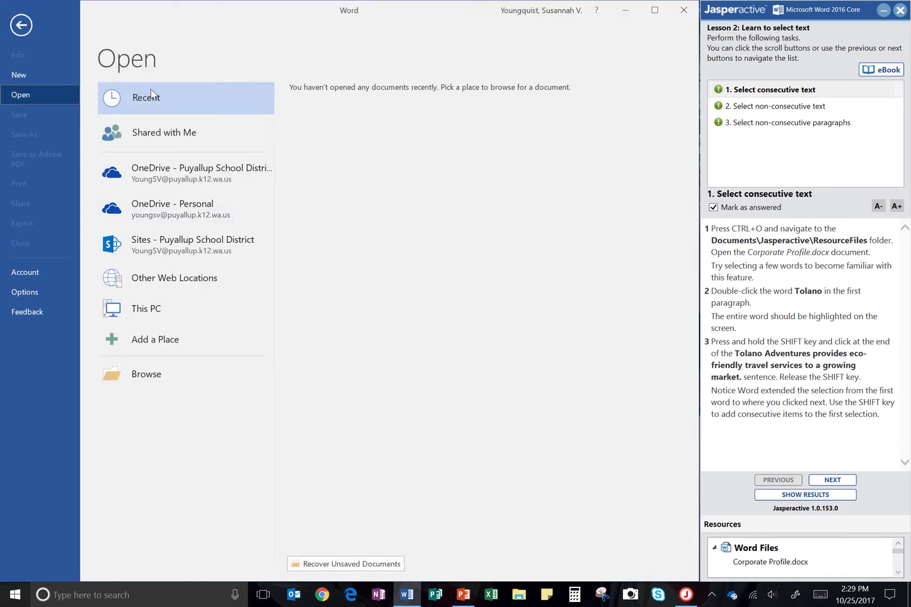
click(140, 381)
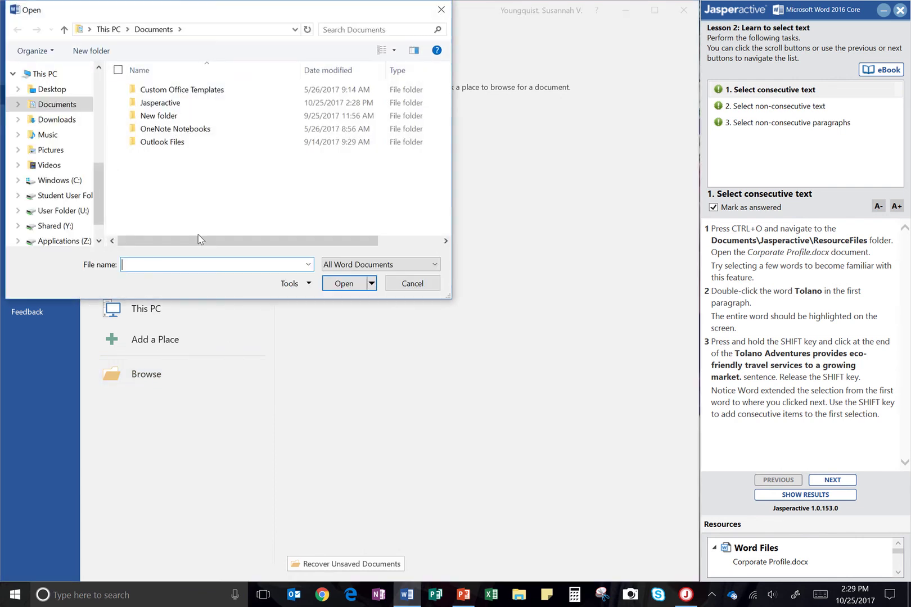
click(50, 107)
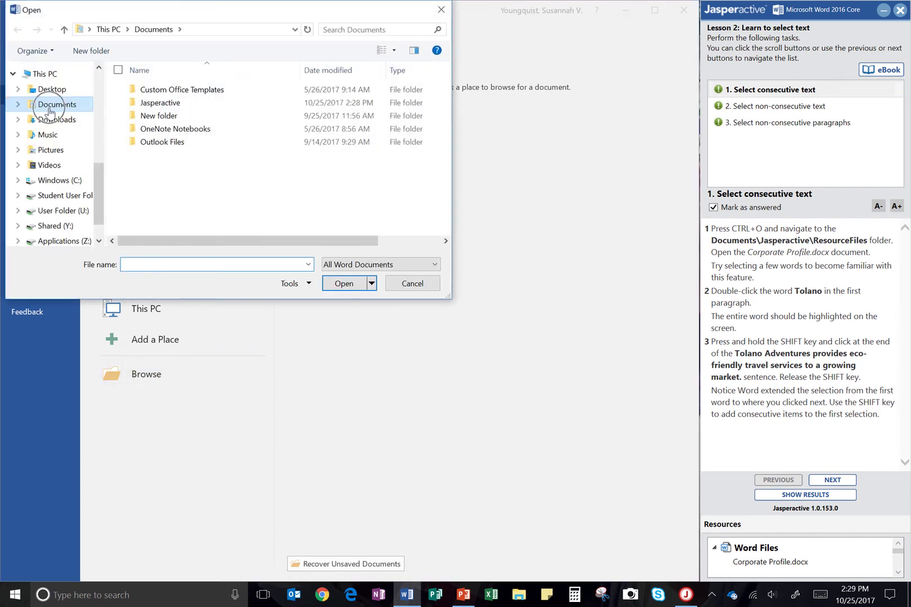
double_click(163, 103)
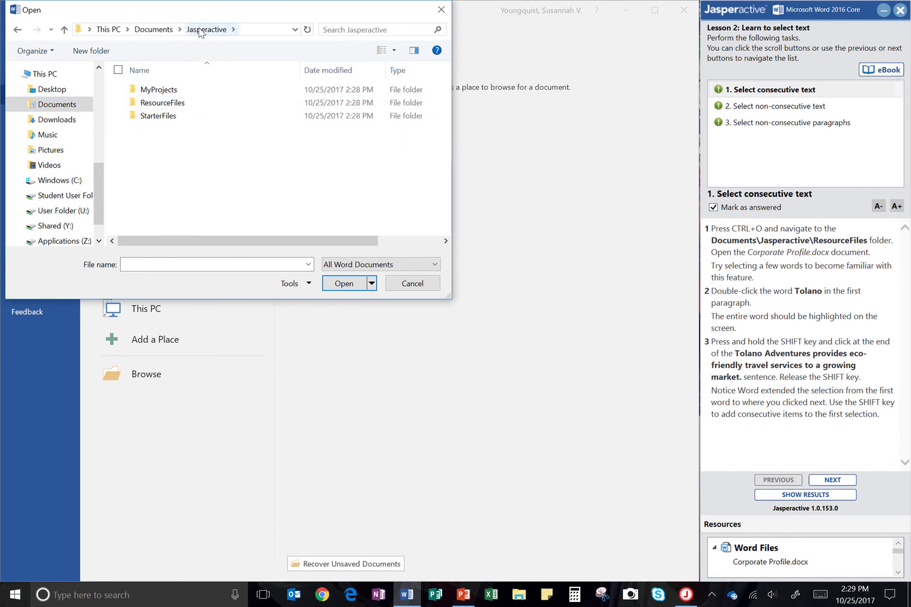
double_click(169, 104)
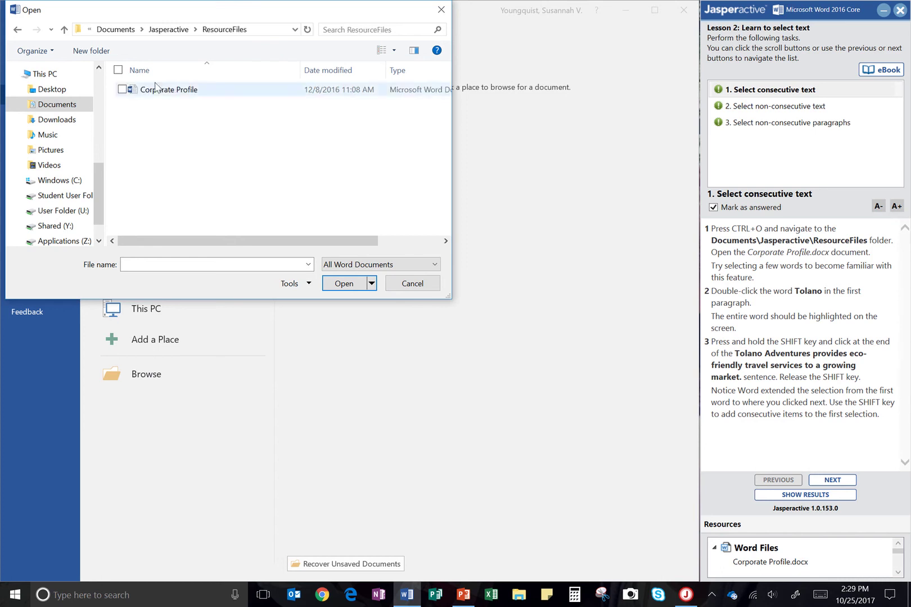
double_click(161, 90)
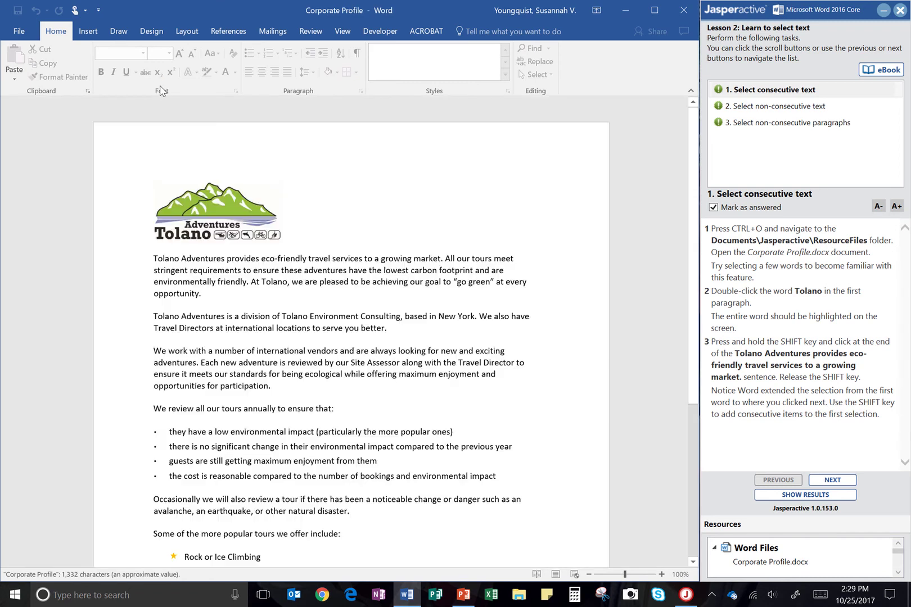
Practise dragging and extending selections across the opening paragraphs, then clear them.
drag(270, 264, 387, 328)
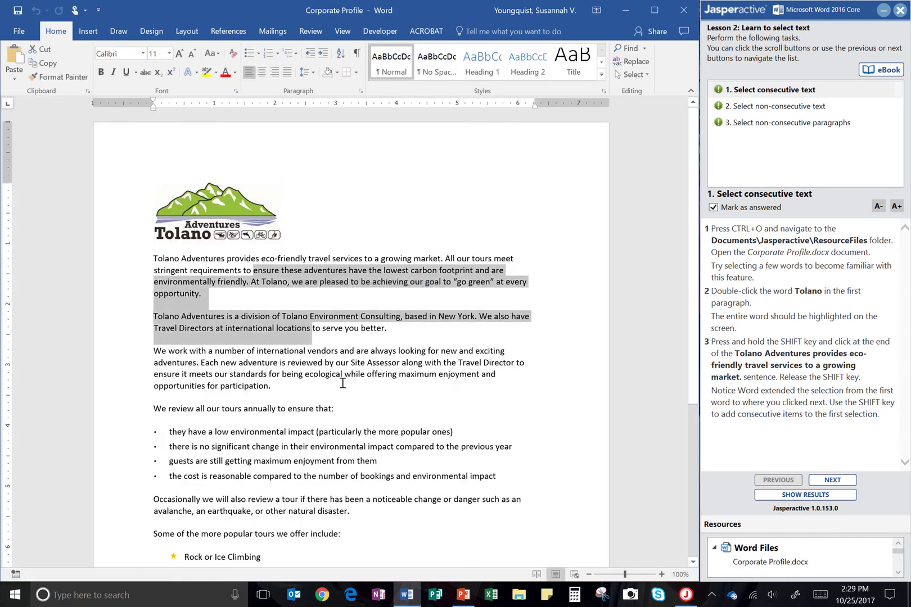
drag(361, 432, 154, 408)
click(356, 389)
shift+click(355, 389)
shift+click(371, 282)
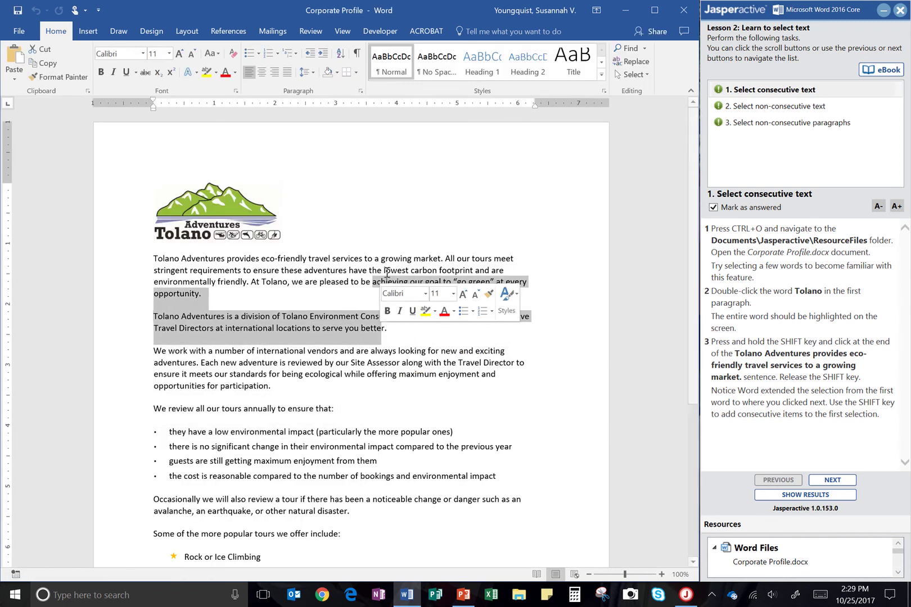
click(386, 258)
Select the opening sentence from 'Tolano' through 'growing market.' after practising single-word selections.
double_click(398, 258)
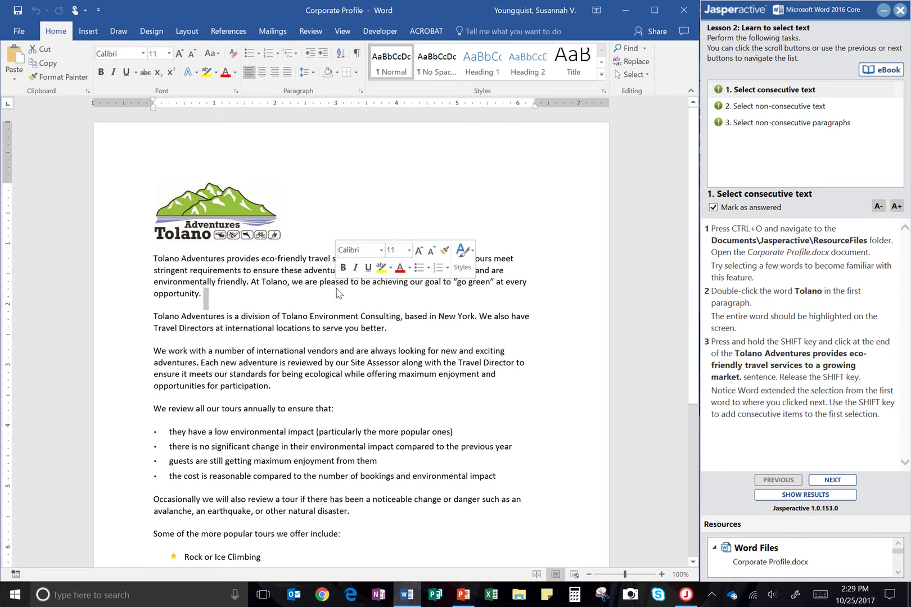
click(206, 300)
double_click(288, 318)
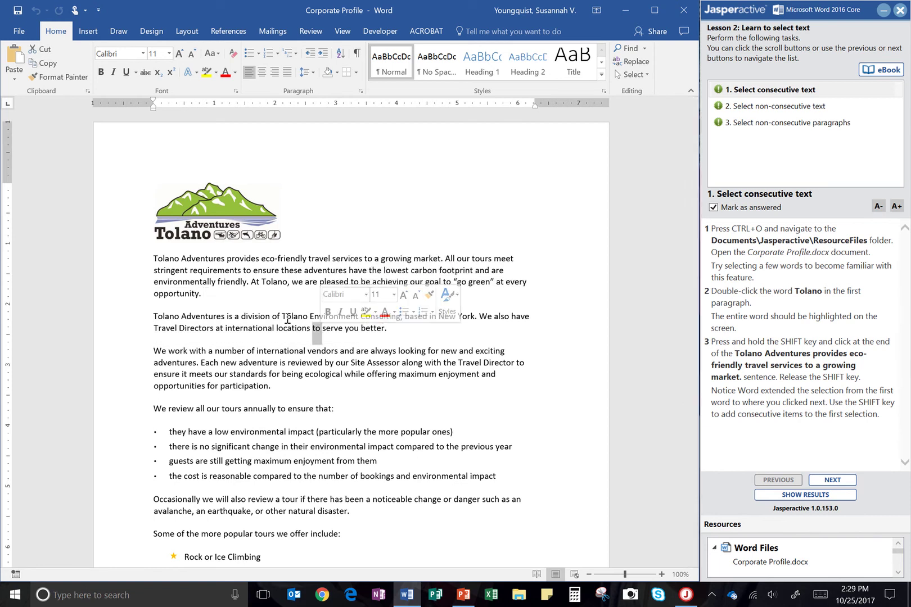
double_click(374, 328)
click(528, 347)
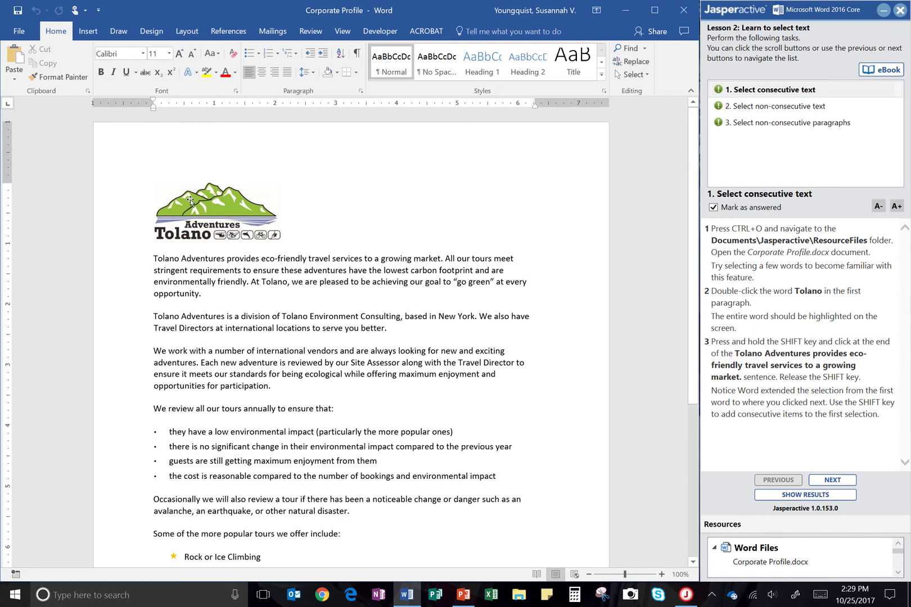
double_click(164, 258)
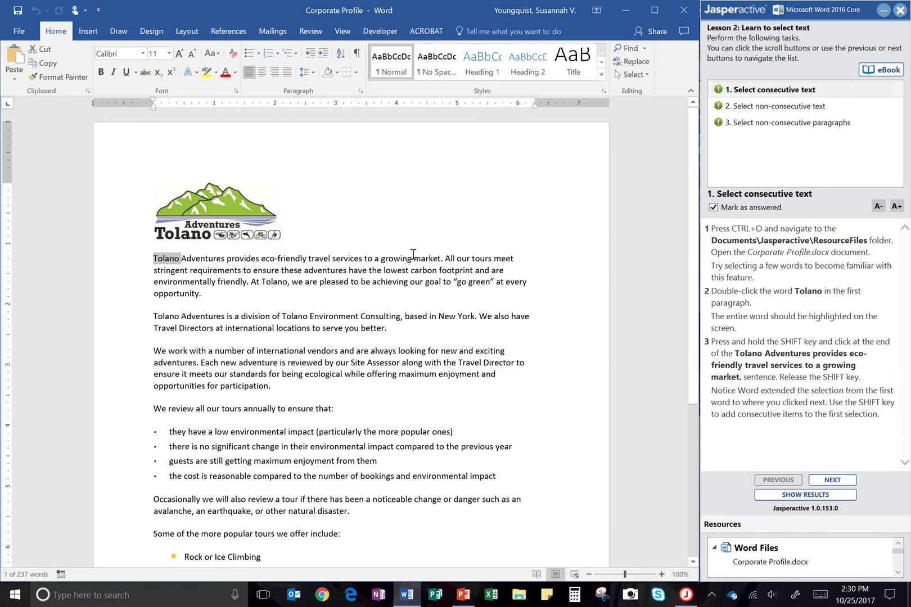
shift+click(443, 258)
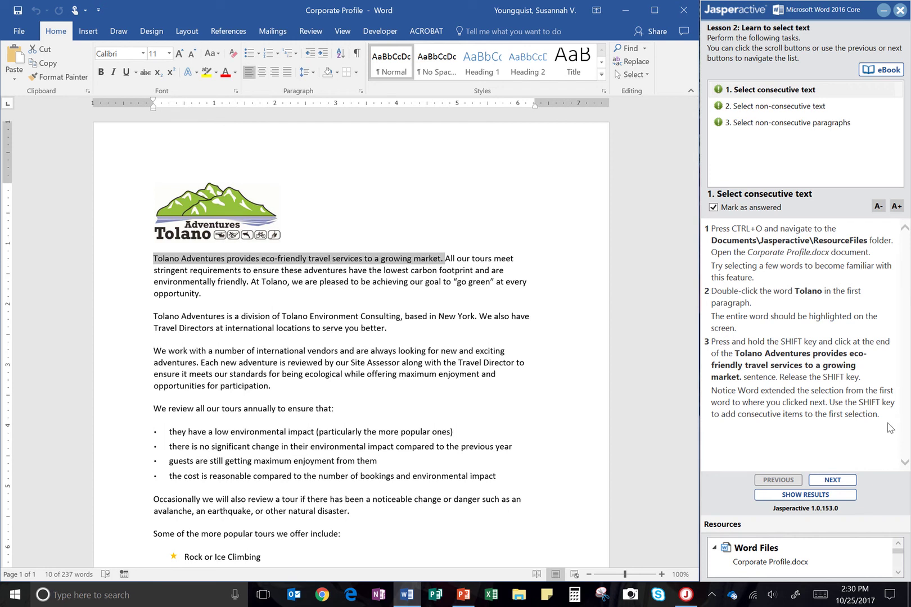
Switch the exercise to task 2, Select non-consecutive text, and select the eco-friendly travel sentence.
click(717, 209)
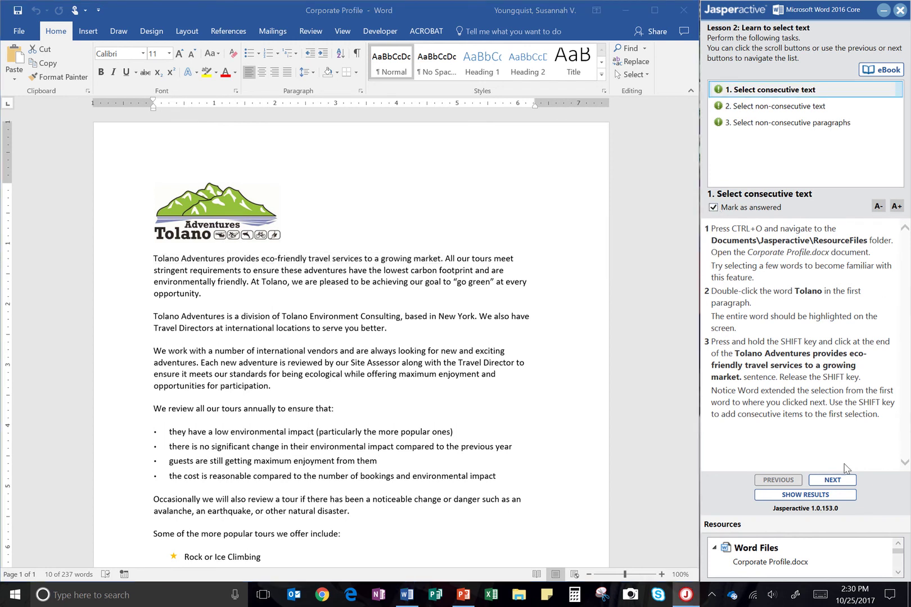
click(851, 480)
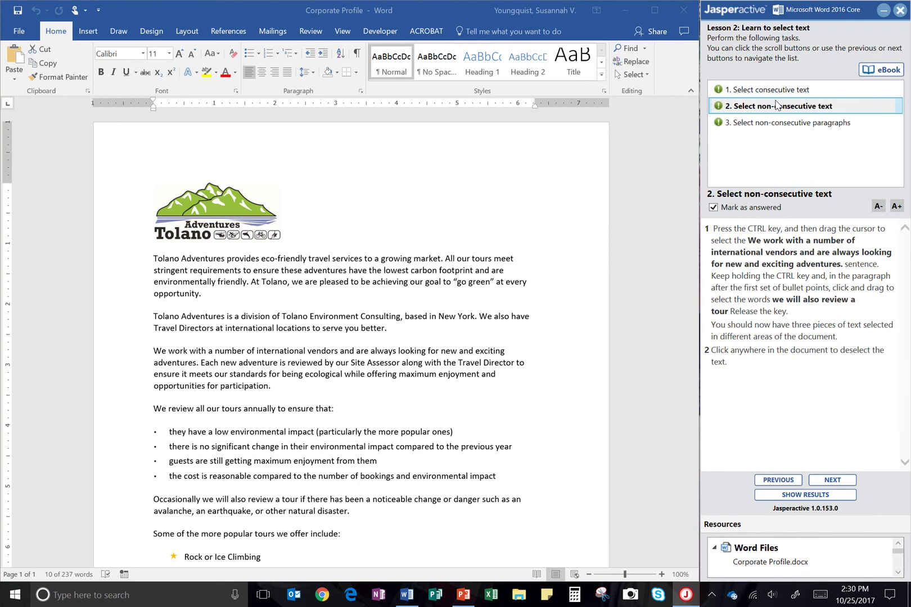
click(722, 206)
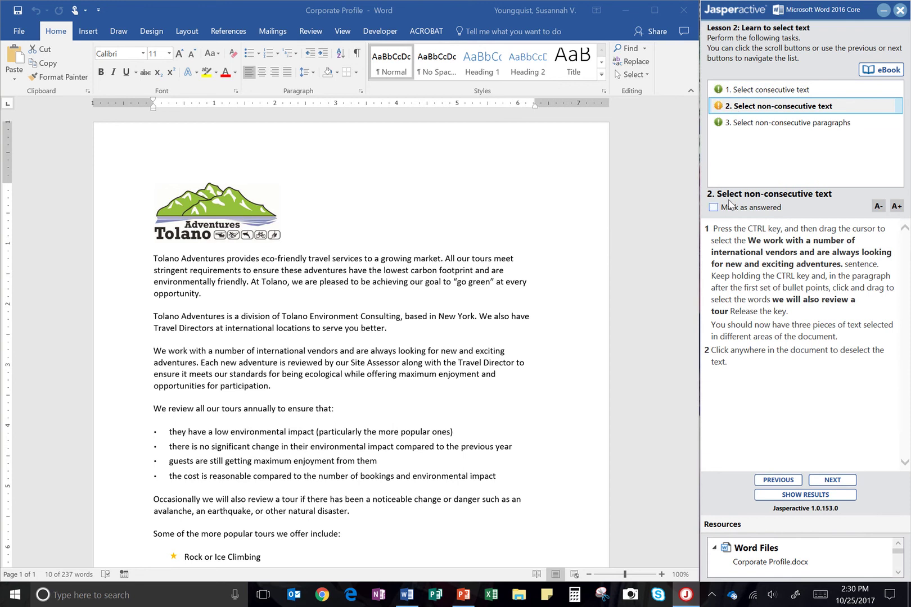
click(752, 120)
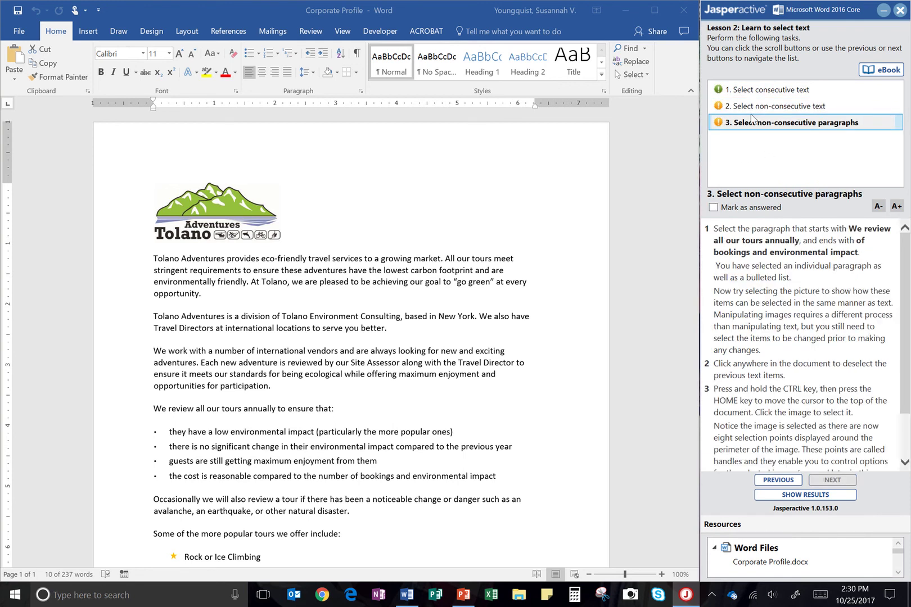
click(752, 106)
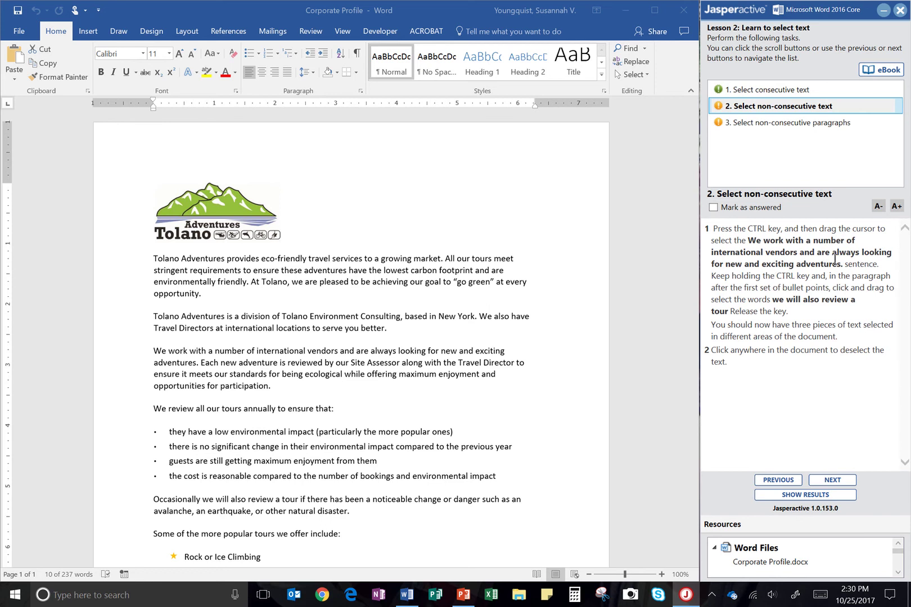
click(375, 316)
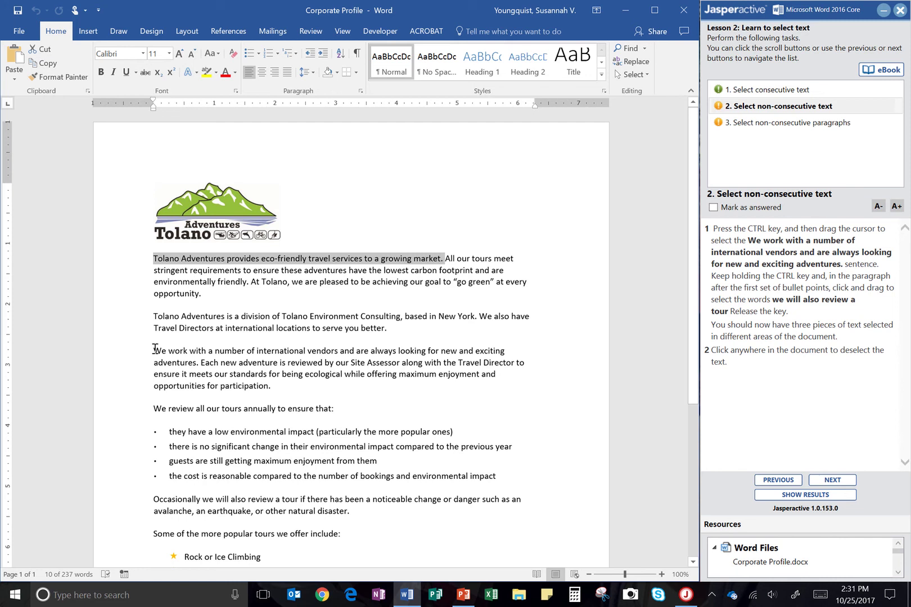
Add 'We work with…exciting adventures.' and 'we will also review a tour' to the selection, then deselect.
drag(155, 350, 199, 364)
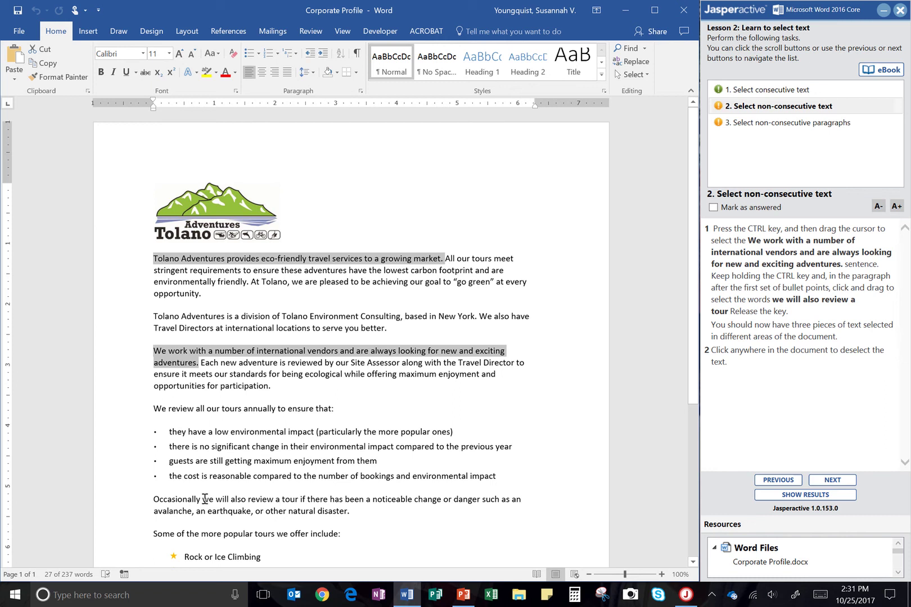
drag(205, 499, 299, 499)
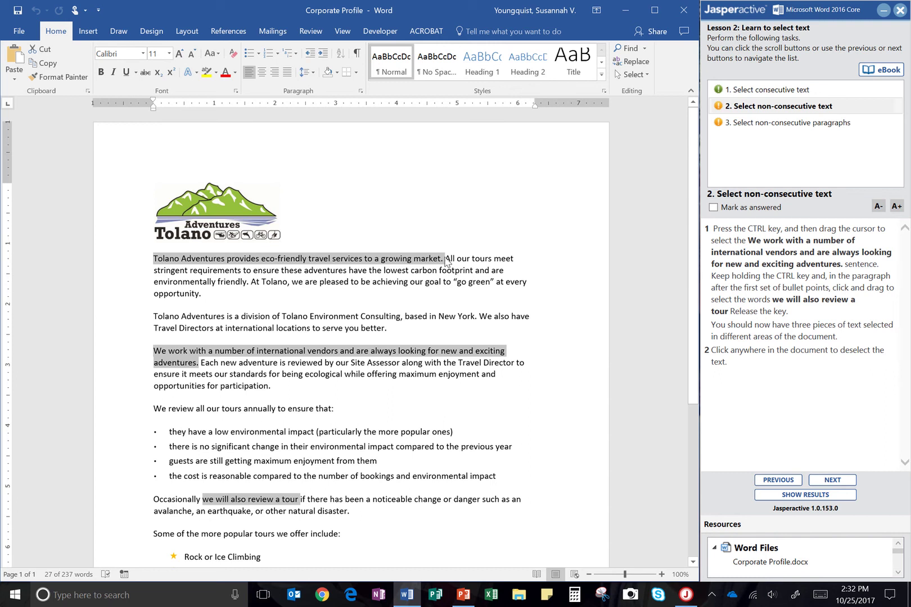
click(473, 314)
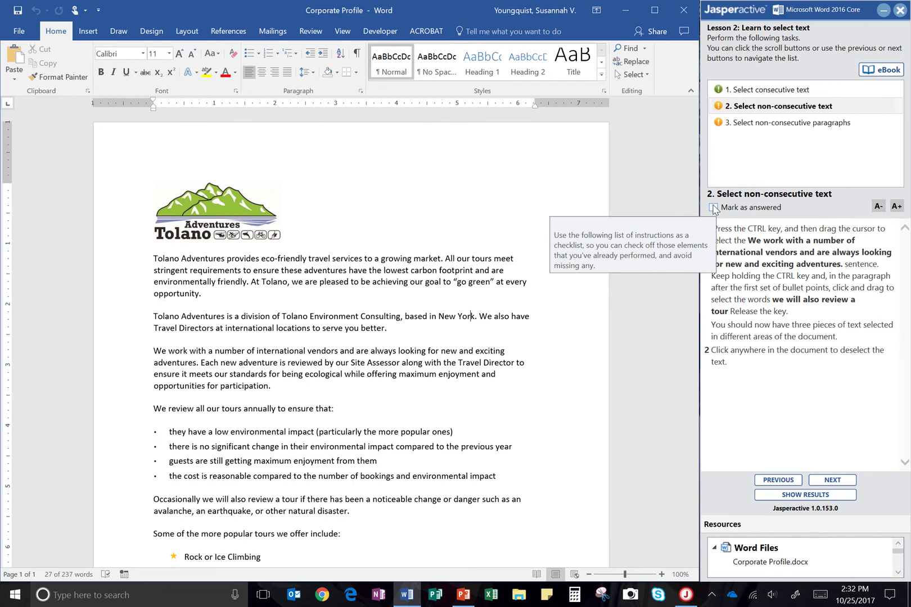
Mark the non-consecutive text task answered and advance to Select non-consecutive paragraphs.
click(713, 207)
click(832, 485)
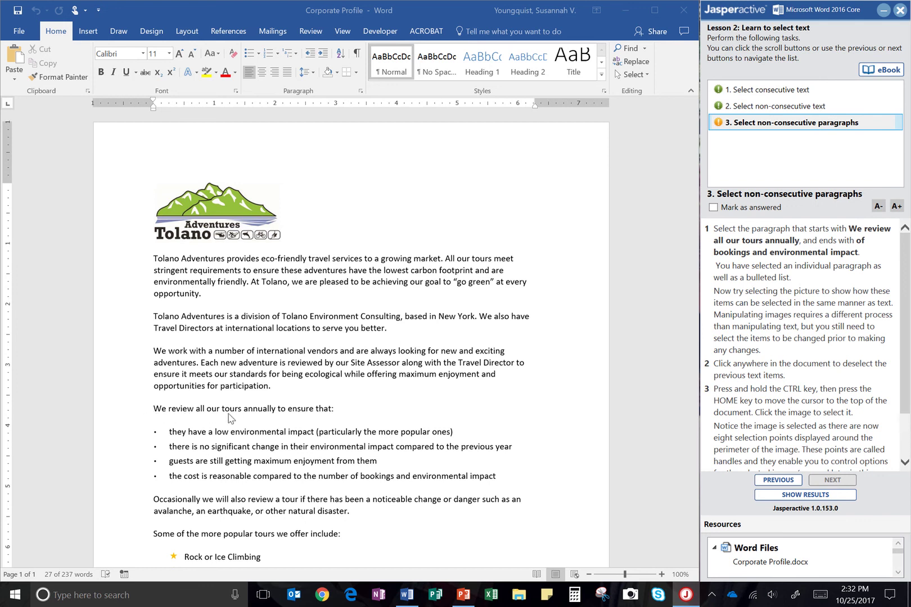
Select the 'We review all our tours annually' paragraph with its four bullets, then return to the top.
scroll(235, 418, down, 1)
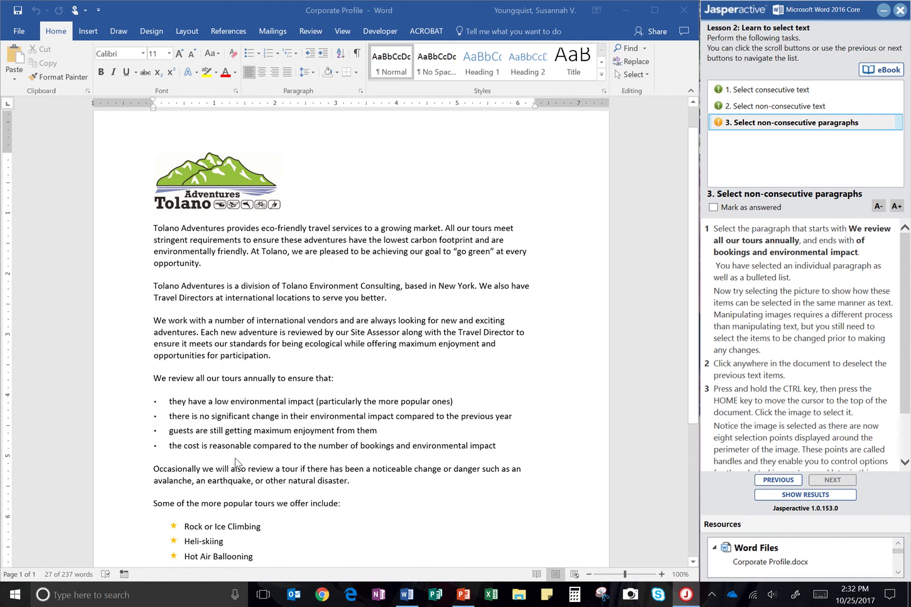
scroll(298, 424, down, 1)
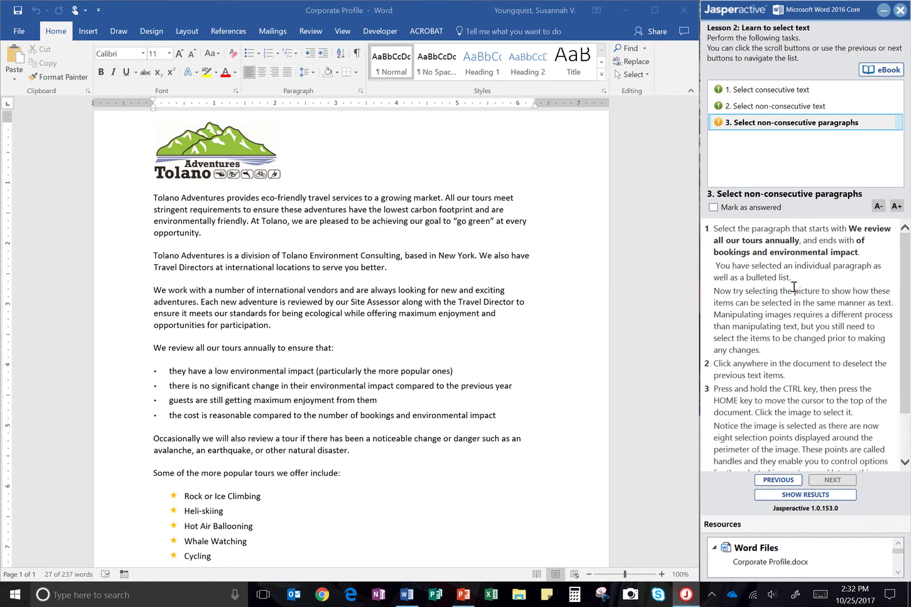
click(155, 348)
drag(154, 348, 504, 415)
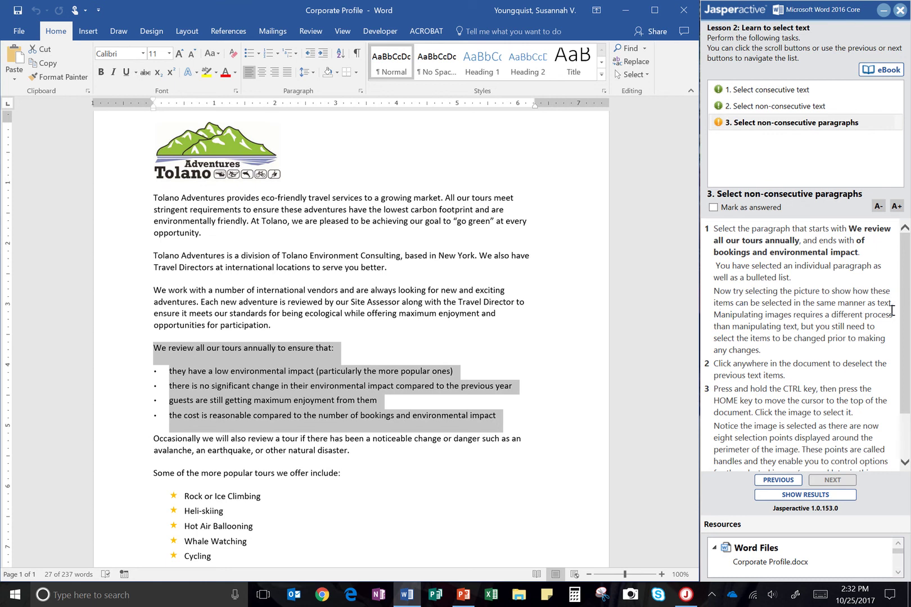
key(ctrl+Home)
Select the Tolano Adventures logo picture itself rather than its whole line.
click(141, 148)
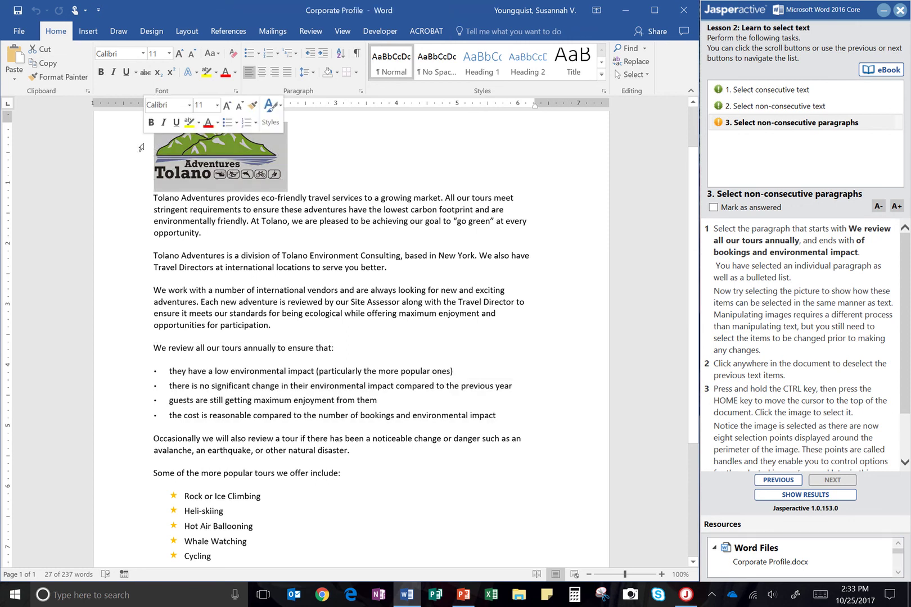
click(335, 147)
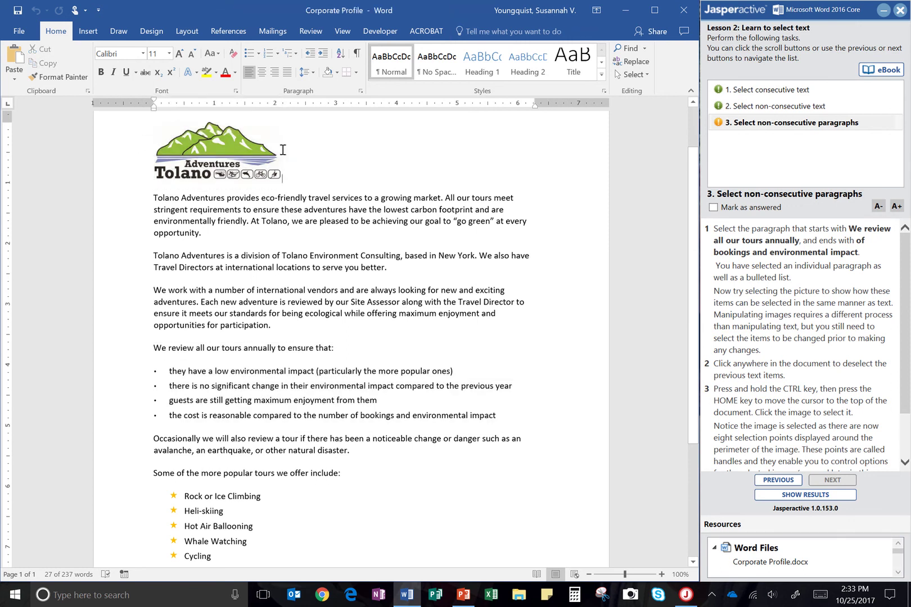
click(164, 156)
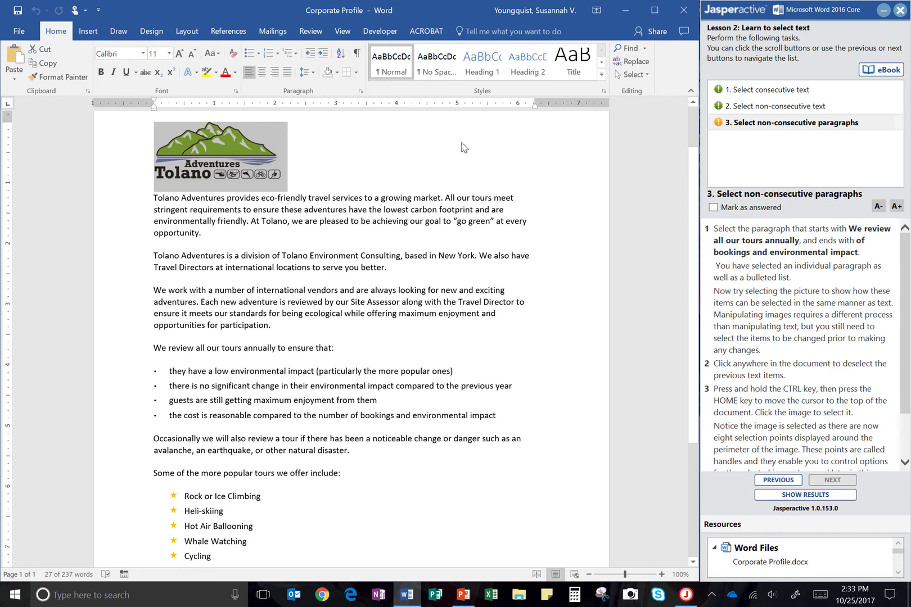
Deselect the logo, place the cursor after the 'We review' line, and return to the document top.
click(400, 158)
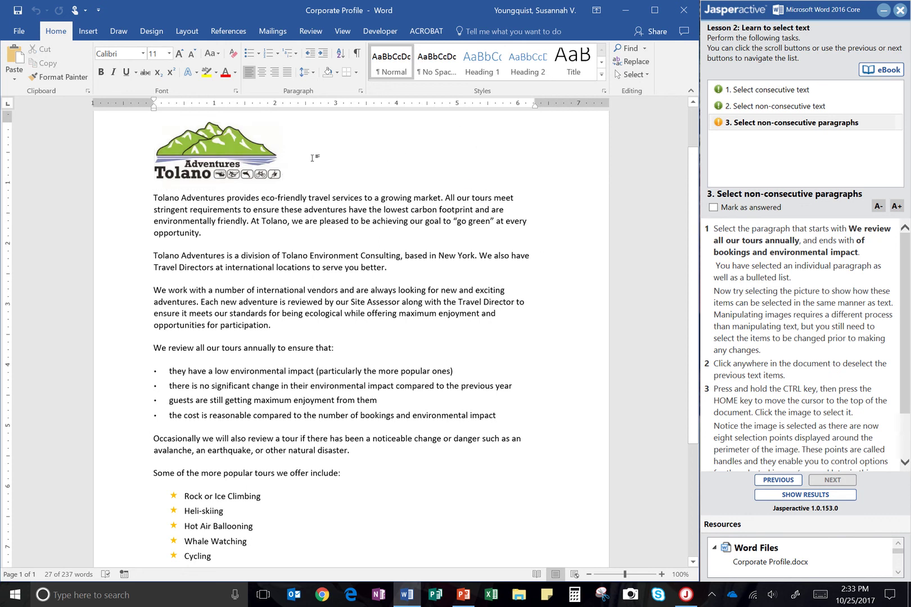
scroll(742, 363, down, 3)
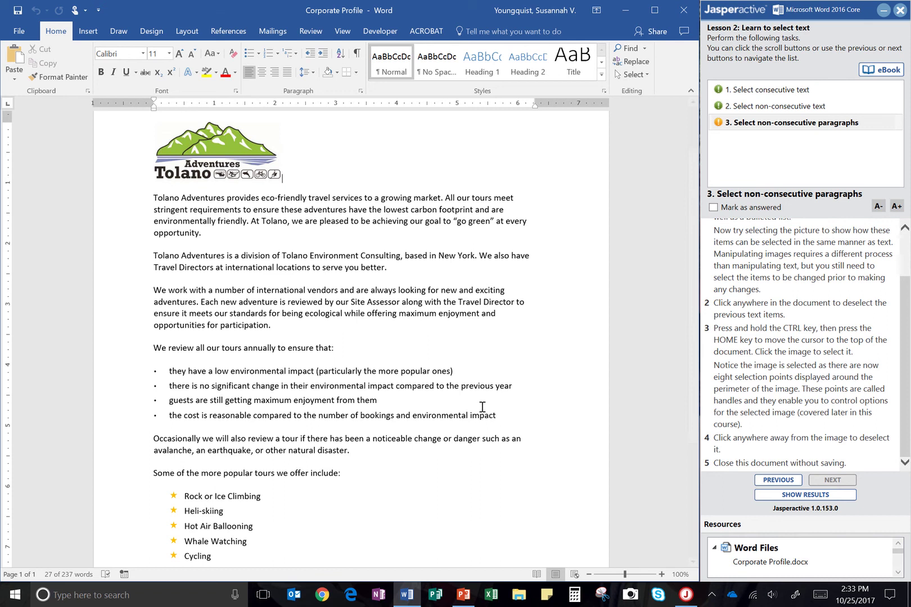
scroll(457, 346, down, 1)
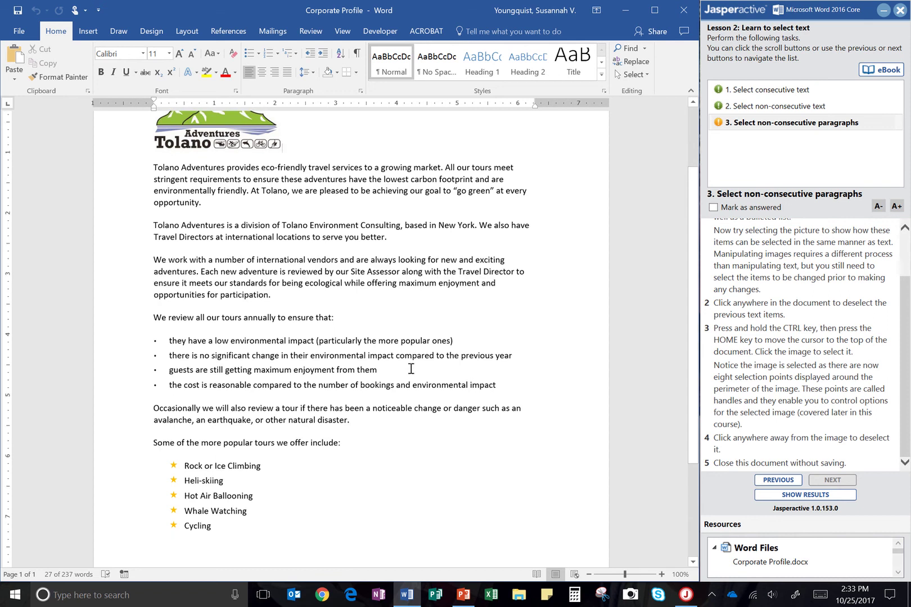
click(397, 320)
key(ctrl+Home)
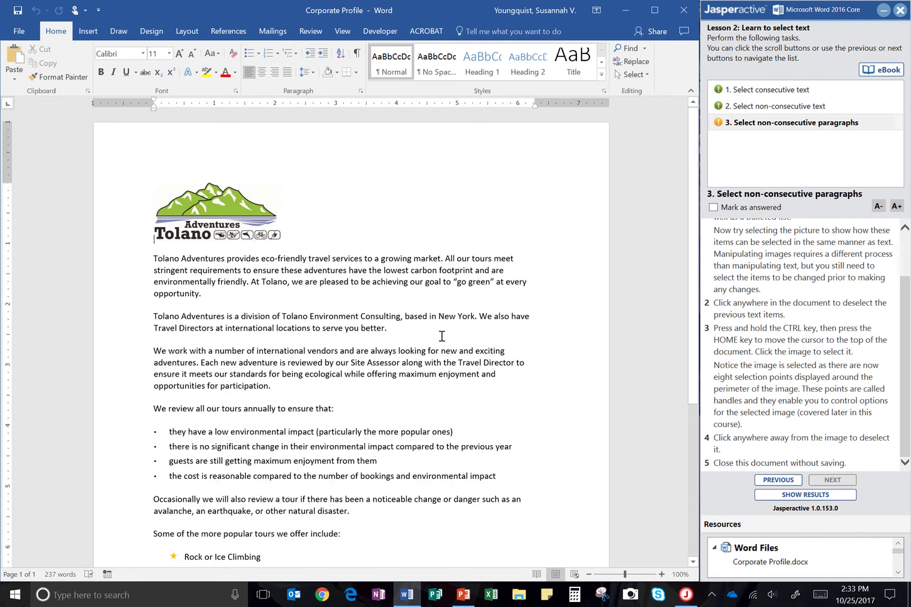
click(151, 241)
Select and deselect the Tolano logo, then close Corporate Profile without saving.
click(206, 218)
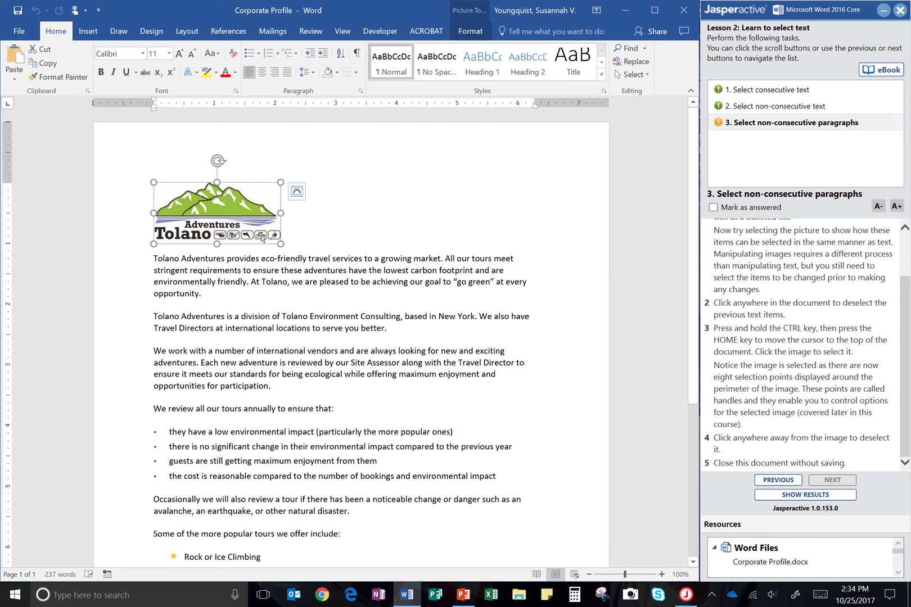
click(430, 198)
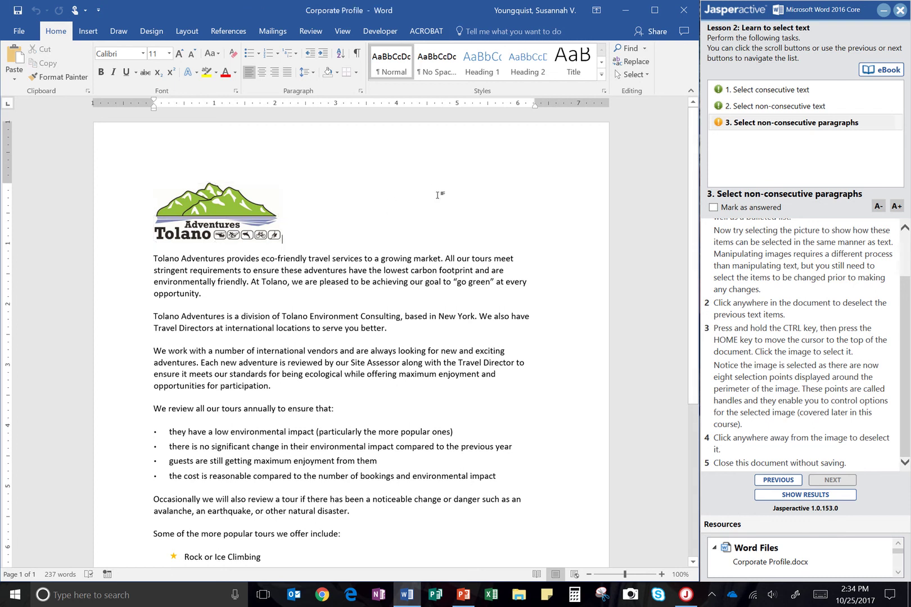
click(683, 12)
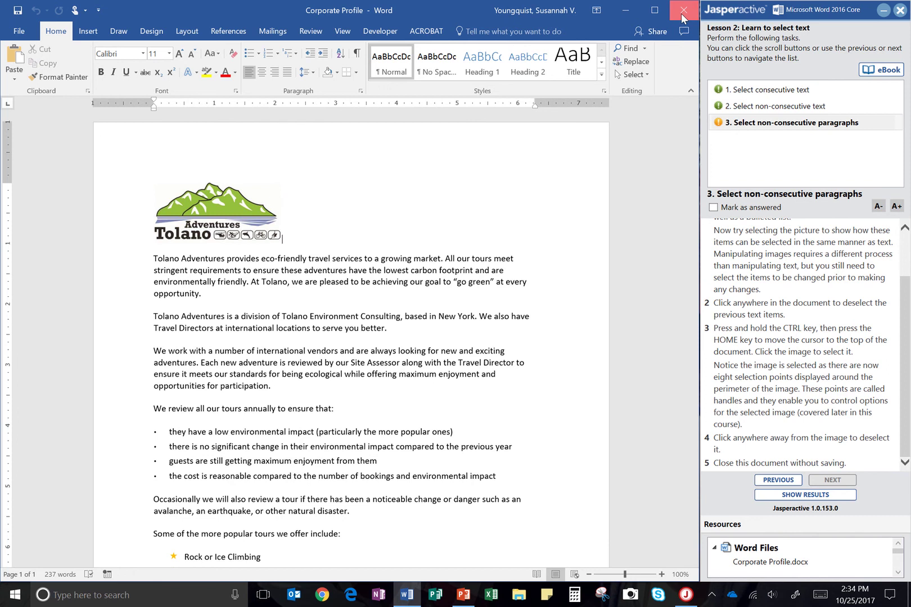
Mark the non-consecutive paragraphs task as answered and confirm sending the lesson results.
click(713, 208)
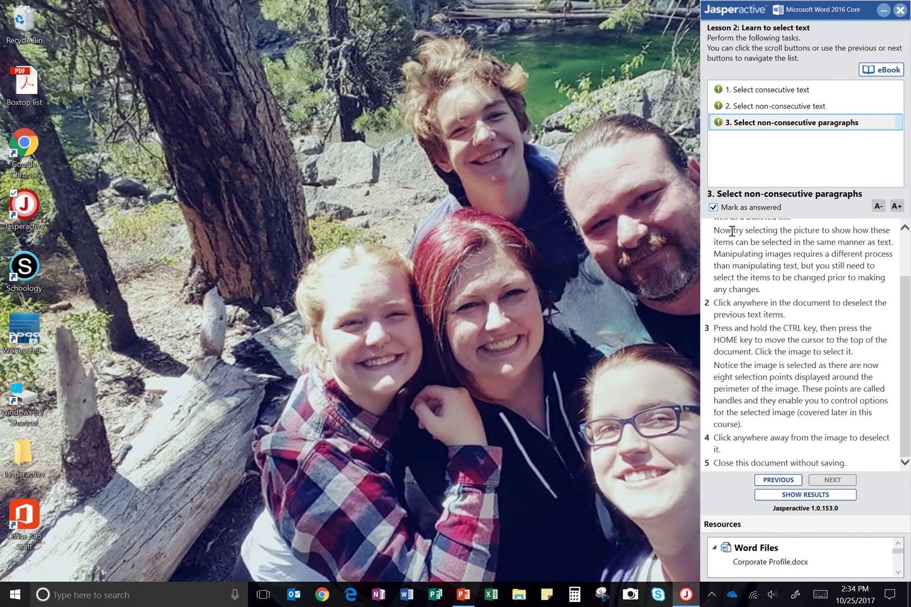
click(823, 498)
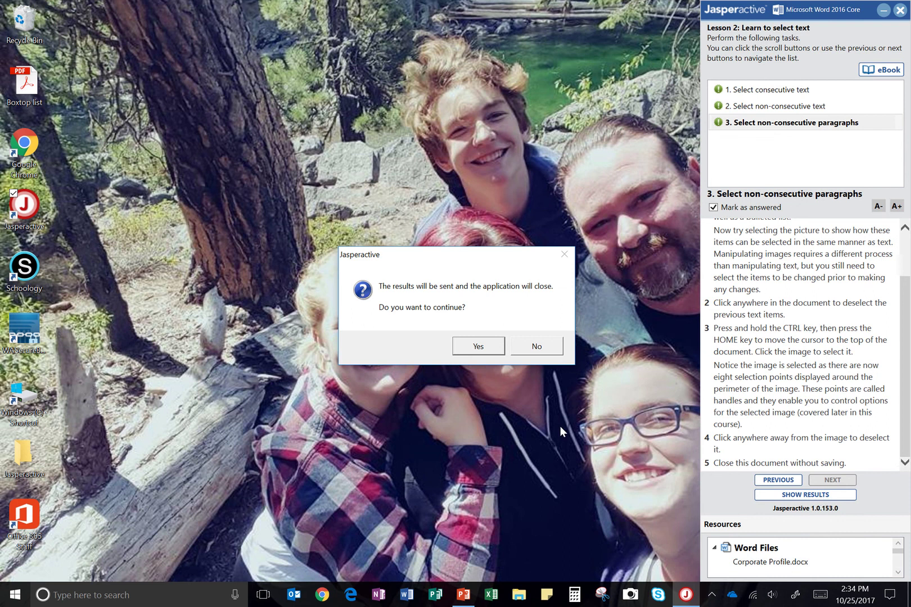
click(478, 347)
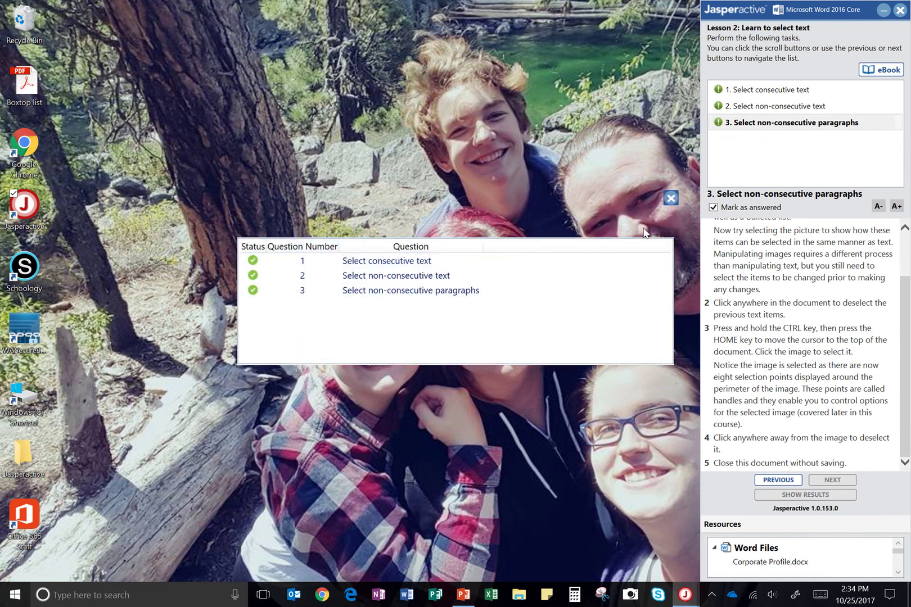
Close the Jasperactive results summary window.
click(671, 197)
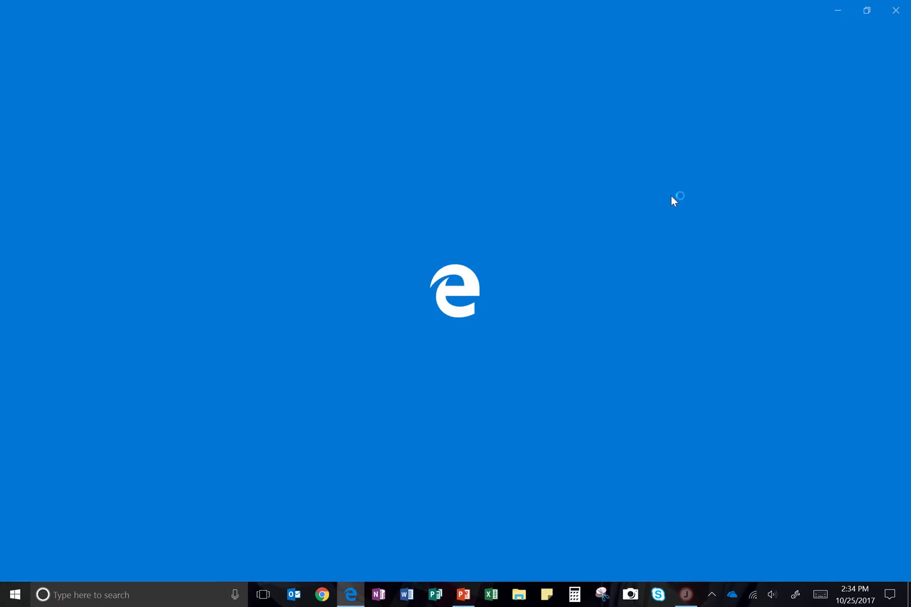